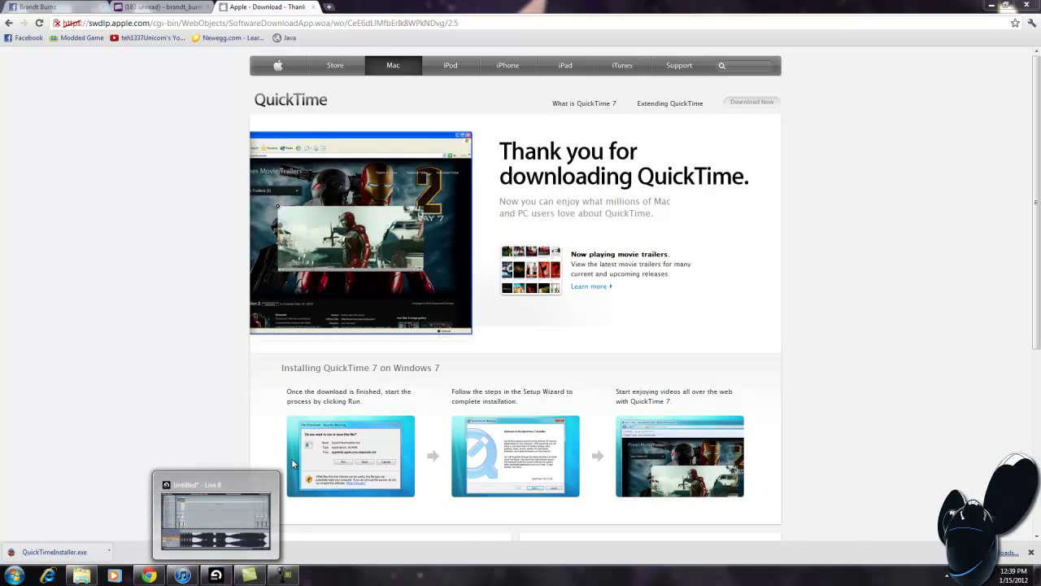
Step: Drag Knife Party - Tourniquet.mp3 into an empty Live clip slot, get the corrupt-file error, and close the Music library
left_click(216, 576)
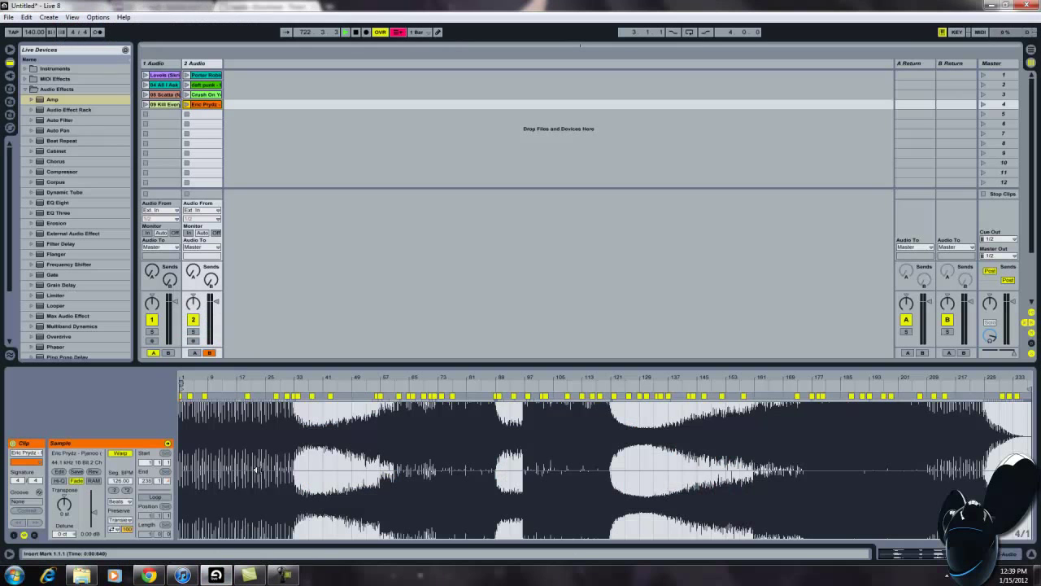
left_click(81, 575)
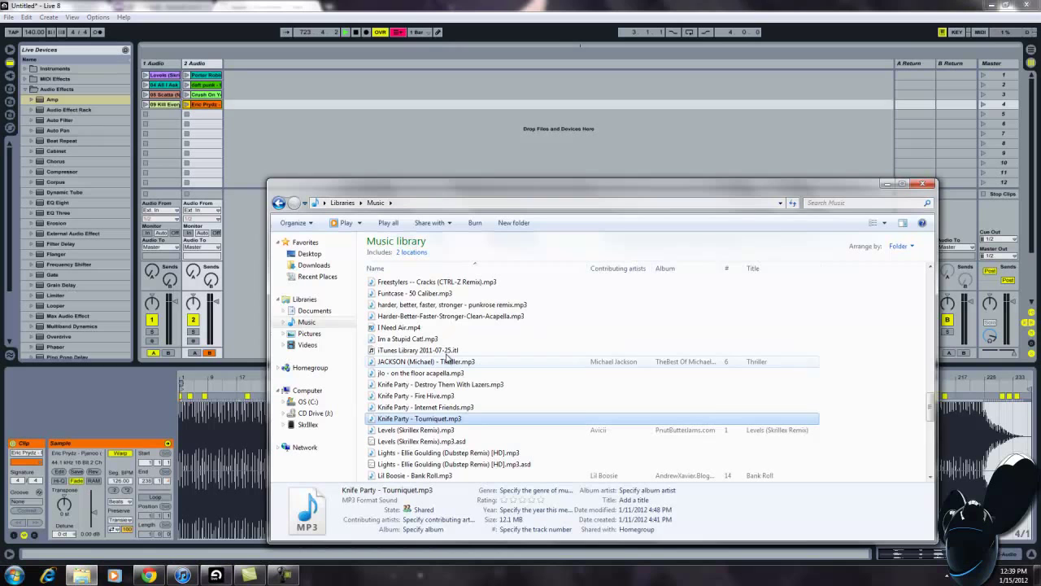
left_click_drag(445, 418, 194, 116)
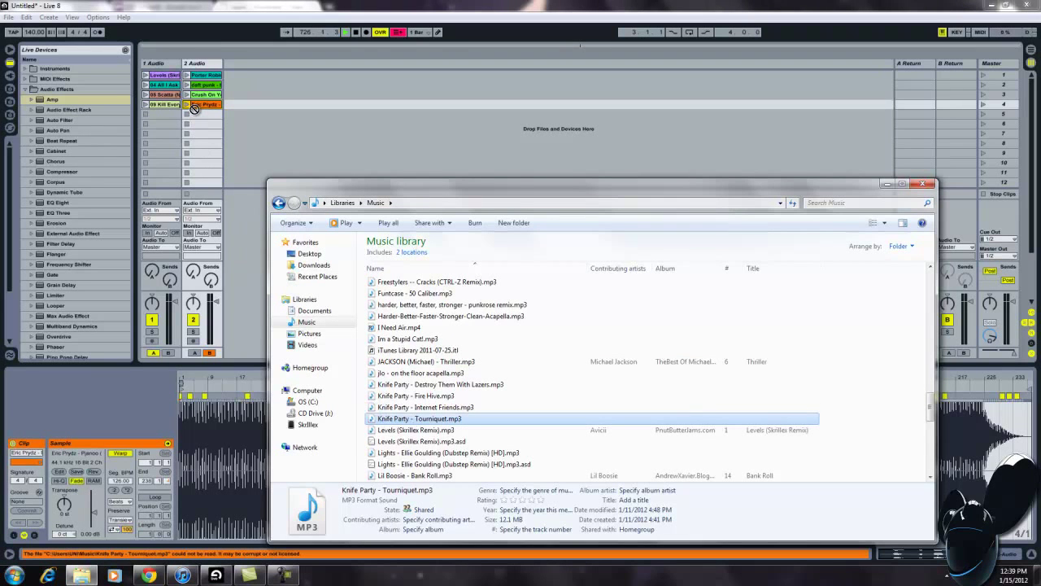
left_click_drag(194, 107, 419, 418)
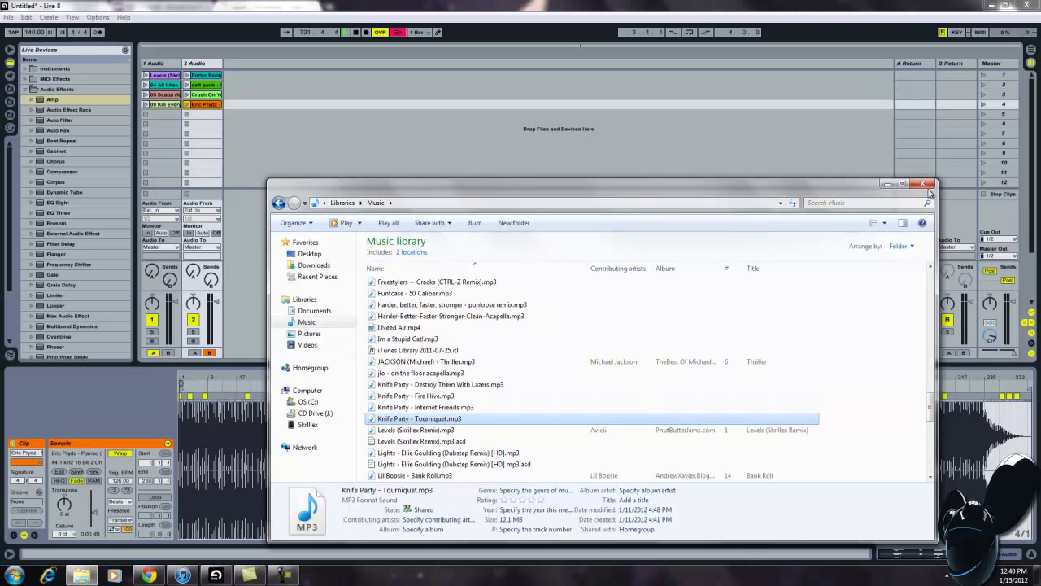
left_click_drag(814, 192, 700, 99)
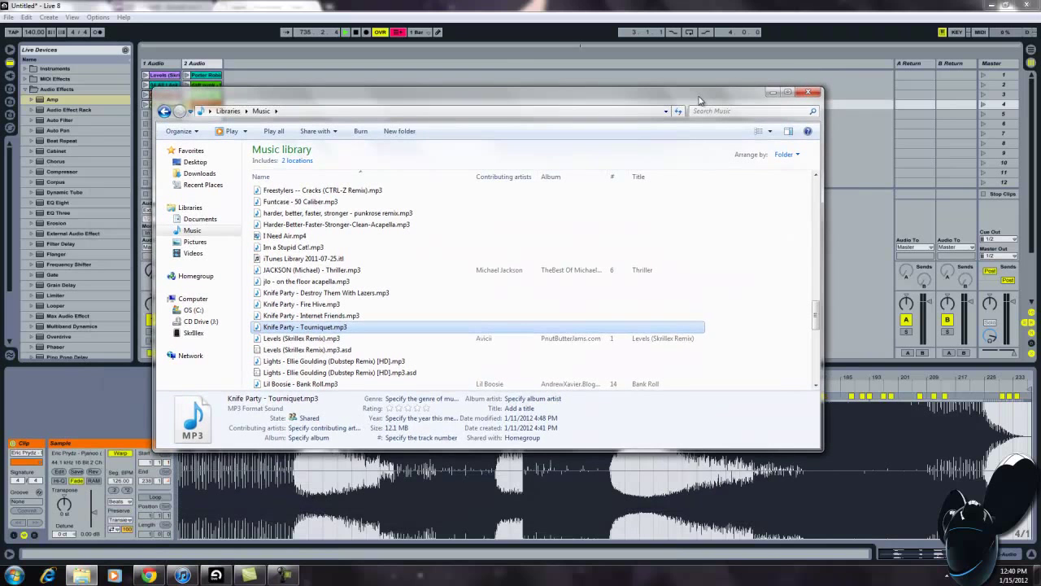
left_click(809, 92)
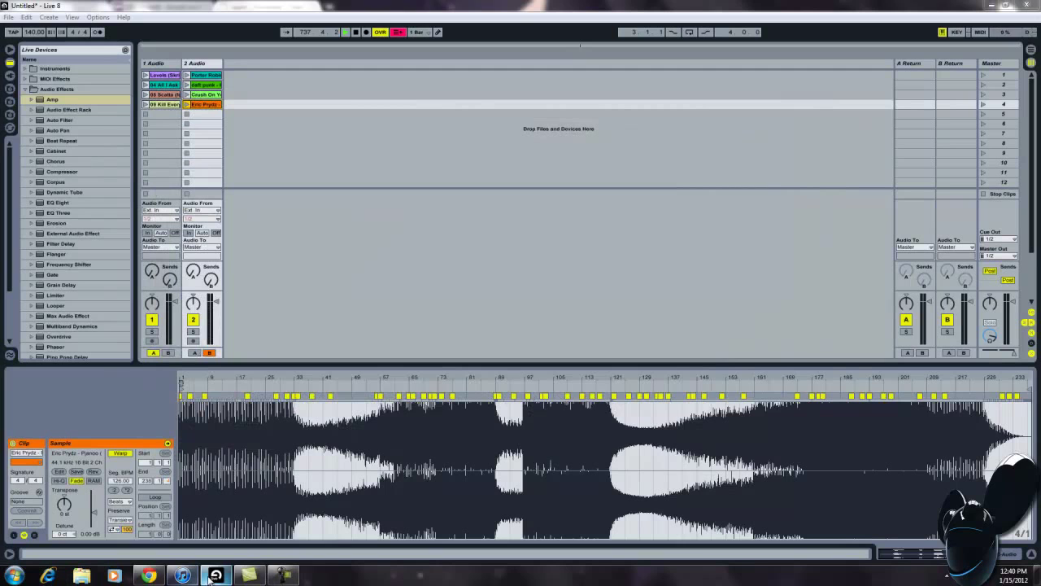
Step: Go back in Chrome to the 'quicktime player' search results and open Apple's QuickTime 7 download page
left_click(151, 576)
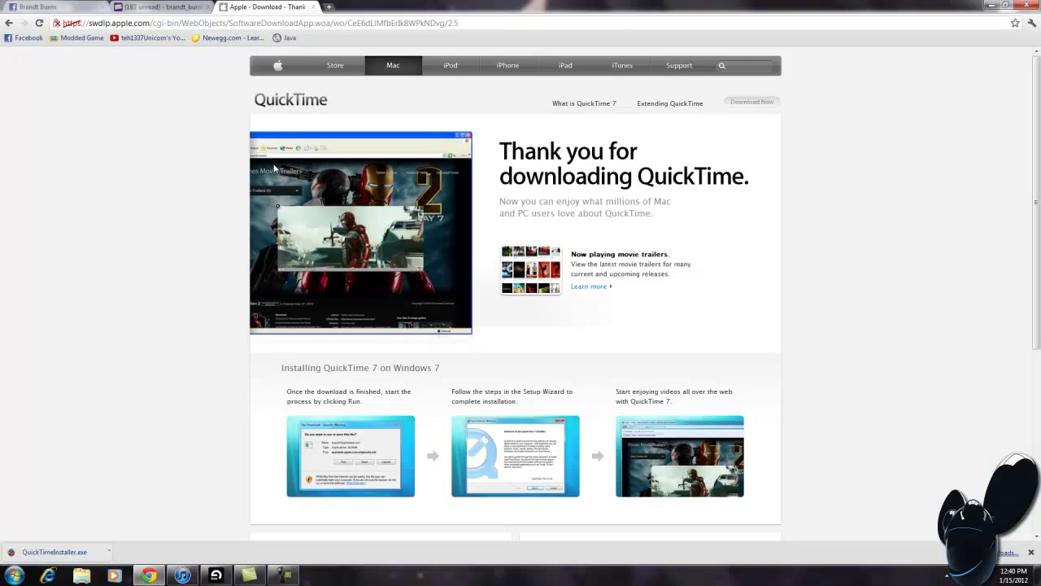
key("alt+Left")
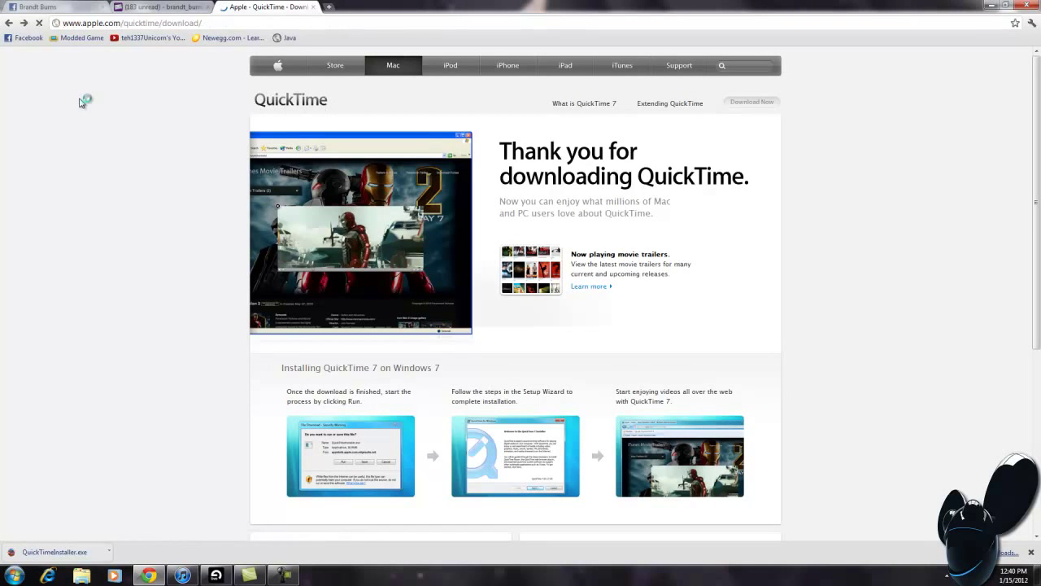
key("alt+Left")
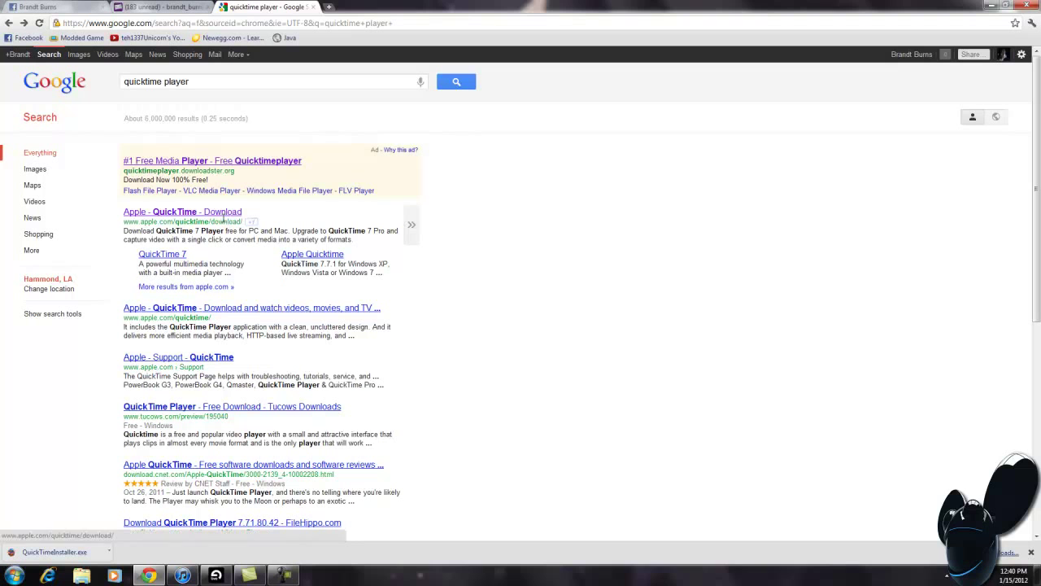
left_click(224, 214)
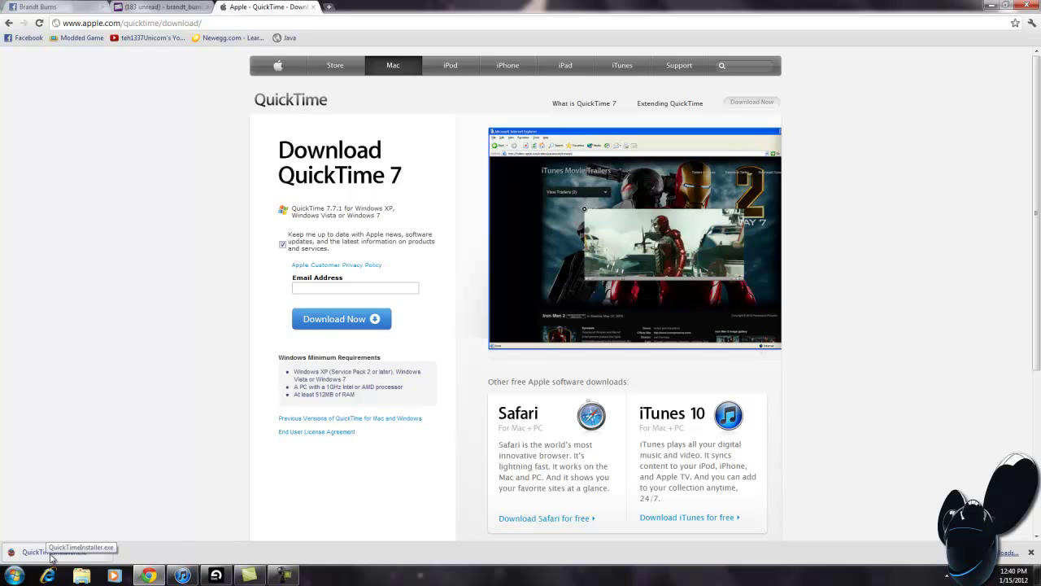
Step: Run QuickTimeInstaller.exe from the download bar and advance past the Welcome page to the License Agreement
left_click(96, 557)
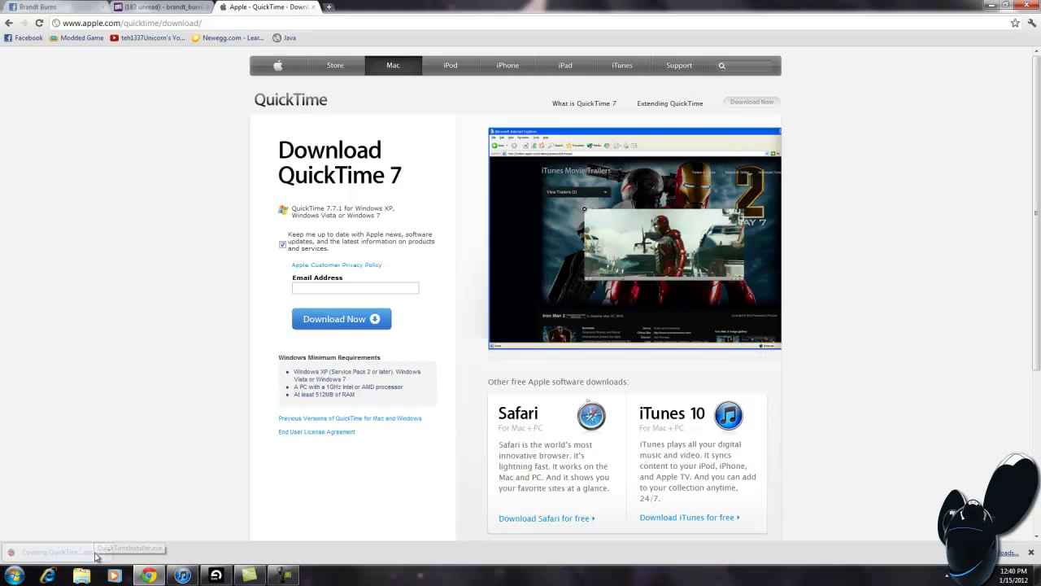
left_click(550, 296)
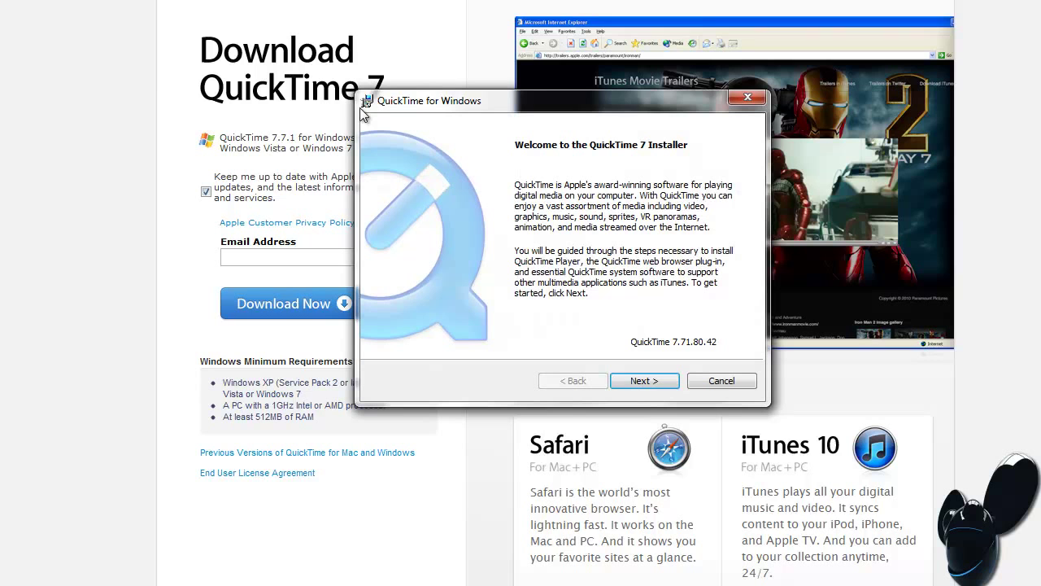
left_click(651, 385)
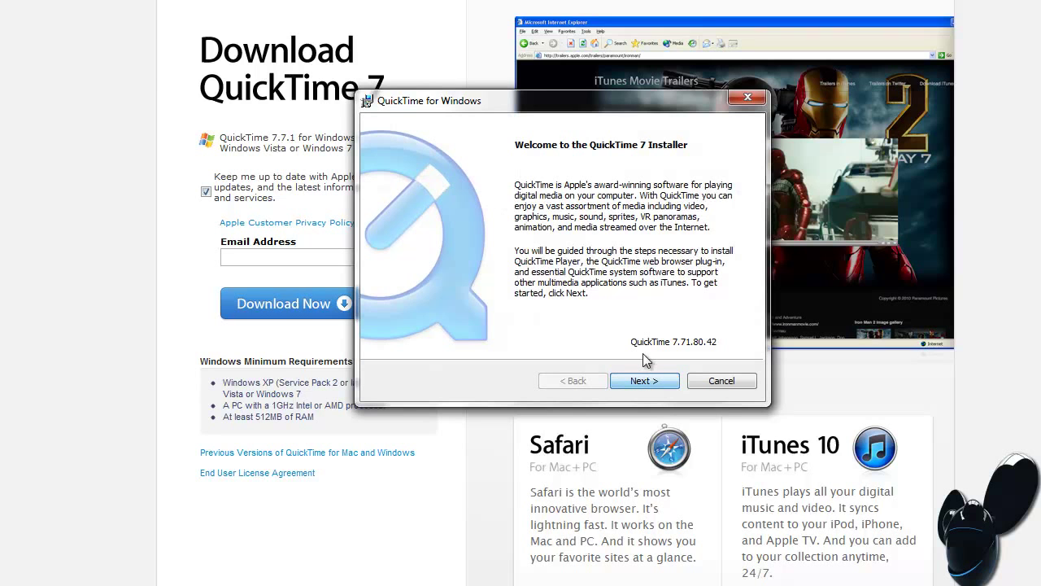
left_click(643, 384)
left_click(596, 384)
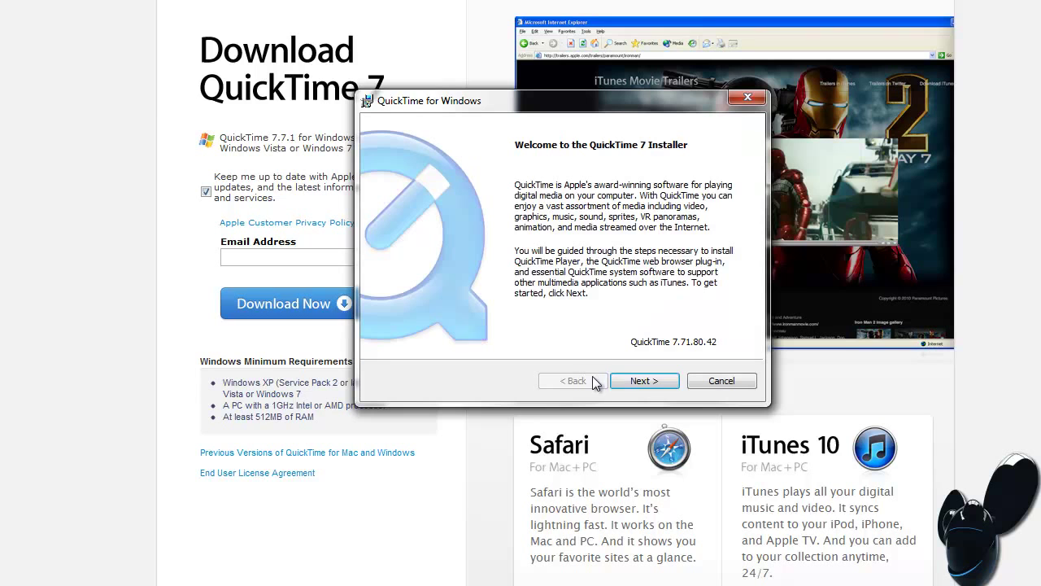
left_click(628, 387)
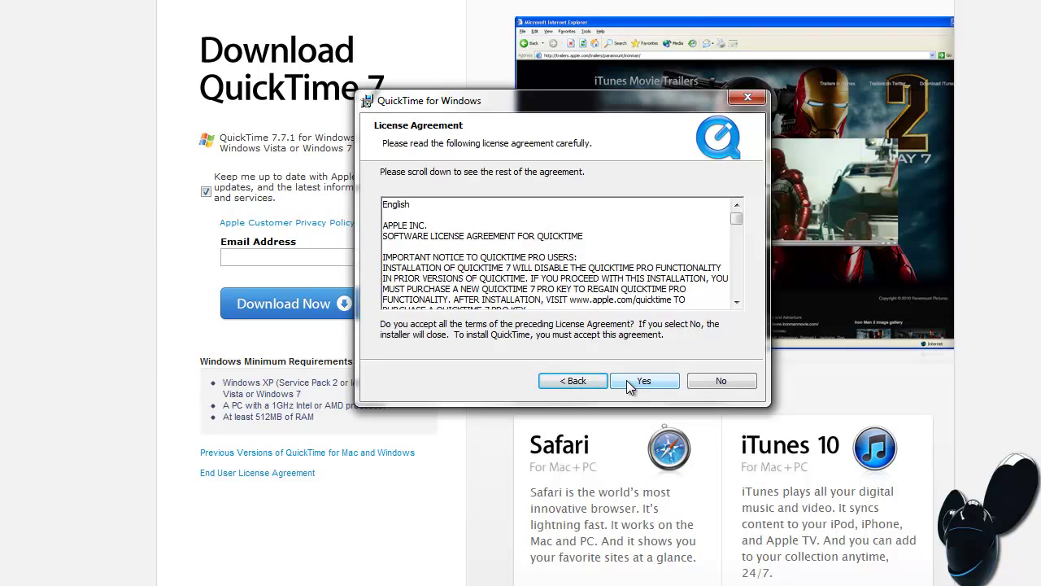
Step: Accept the licence agreement and install QuickTime 7 without desktop shortcuts
left_click(630, 388)
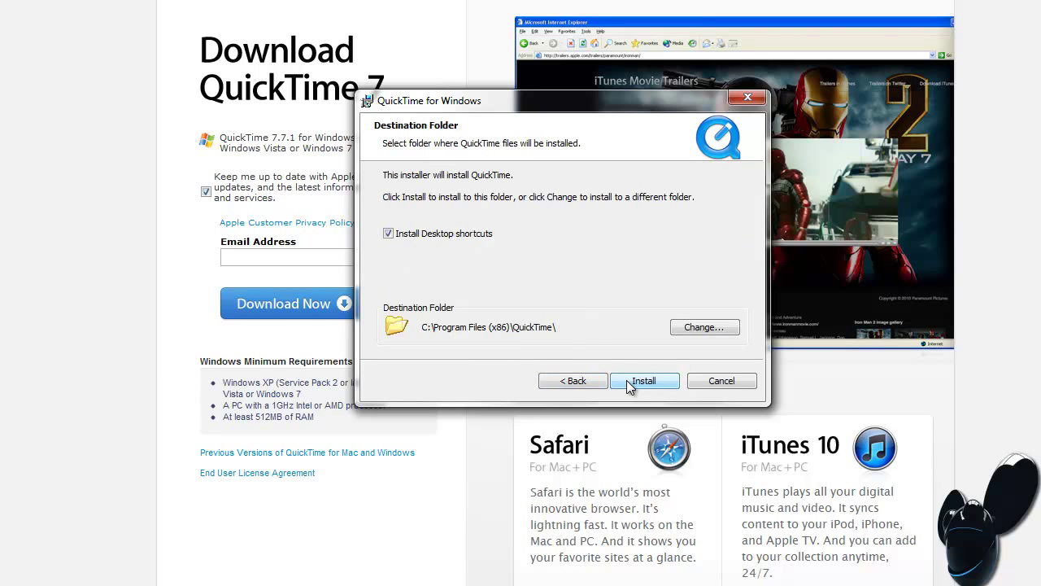
left_click(388, 233)
left_click(656, 389)
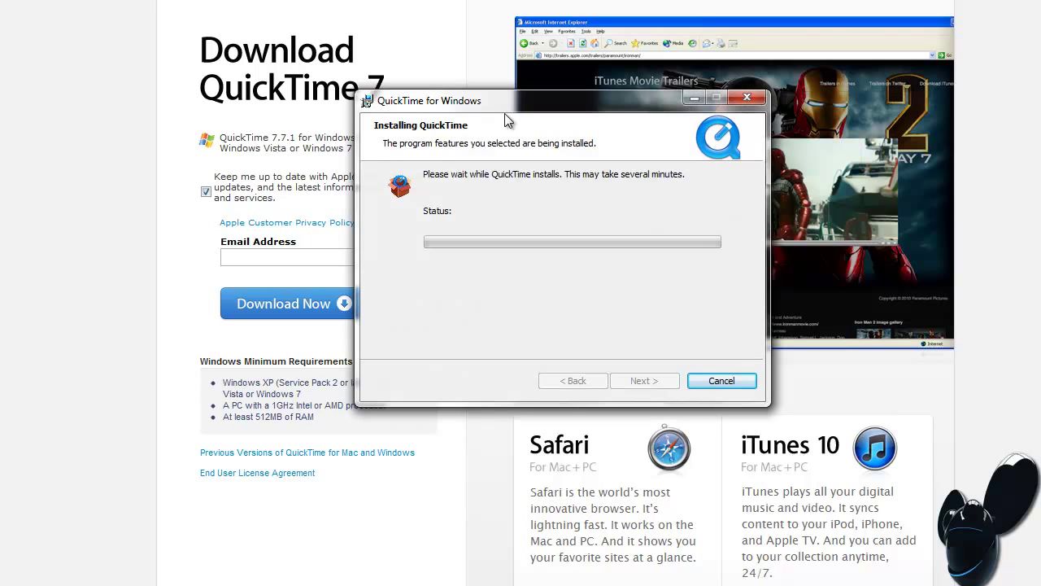
Step: Finish the QuickTime installation and decline the QuickTime 7 Pro upgrade offer
left_click_drag(502, 106, 415, 139)
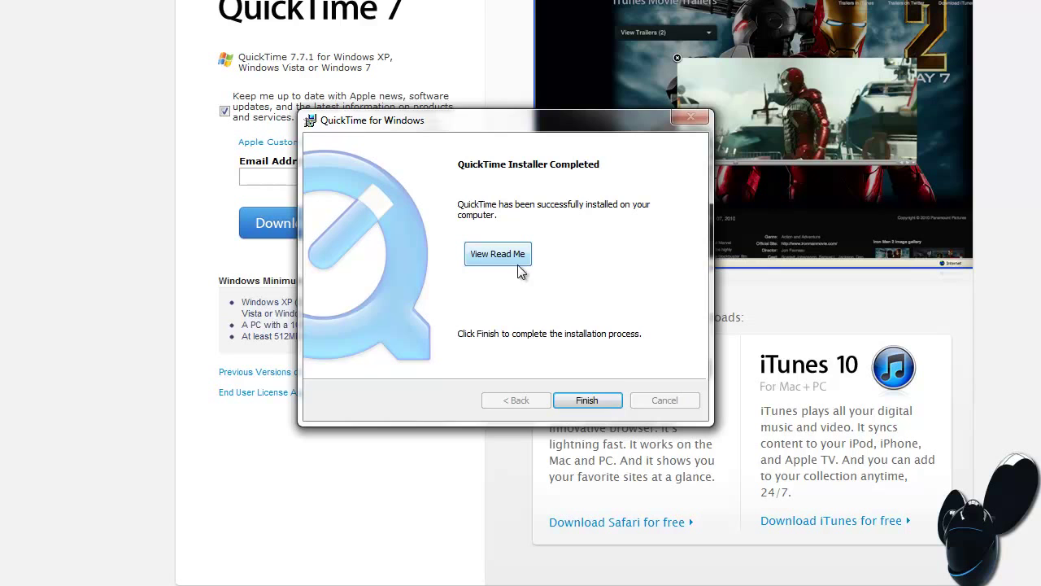
left_click(580, 403)
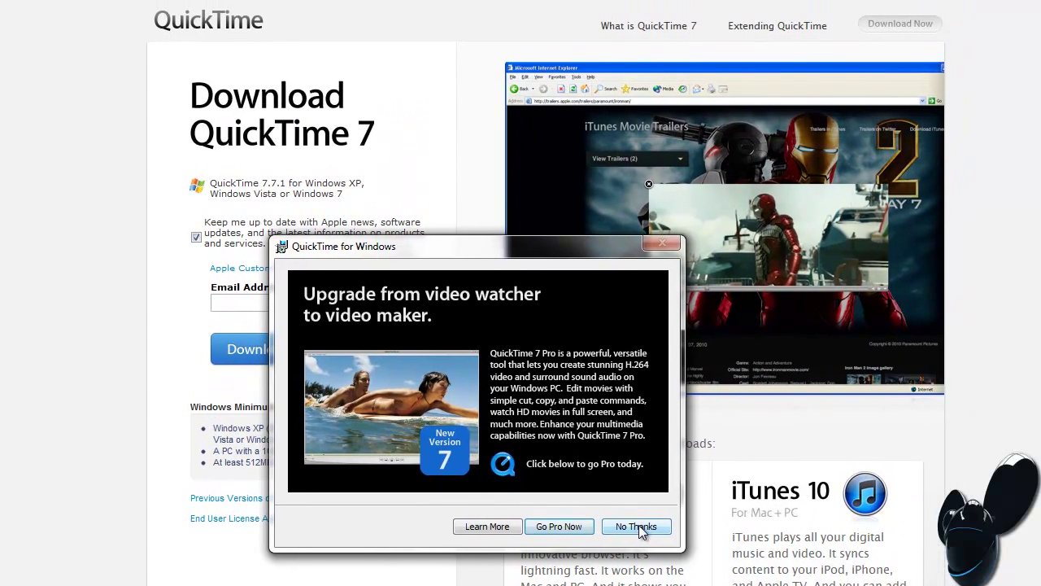
left_click(663, 400)
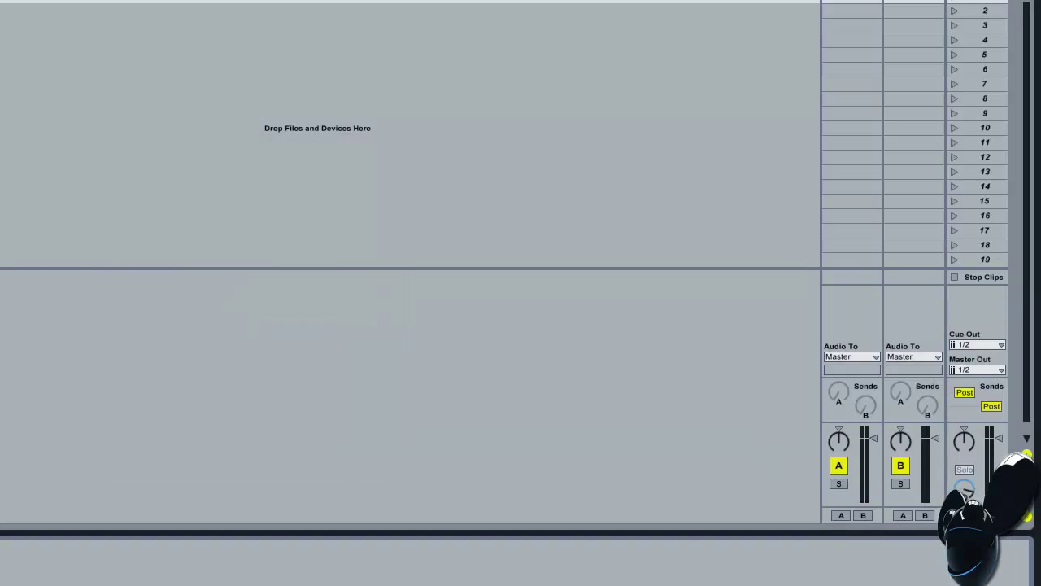
Step: Open a Windows Explorer window on the Music library
key("super+e")
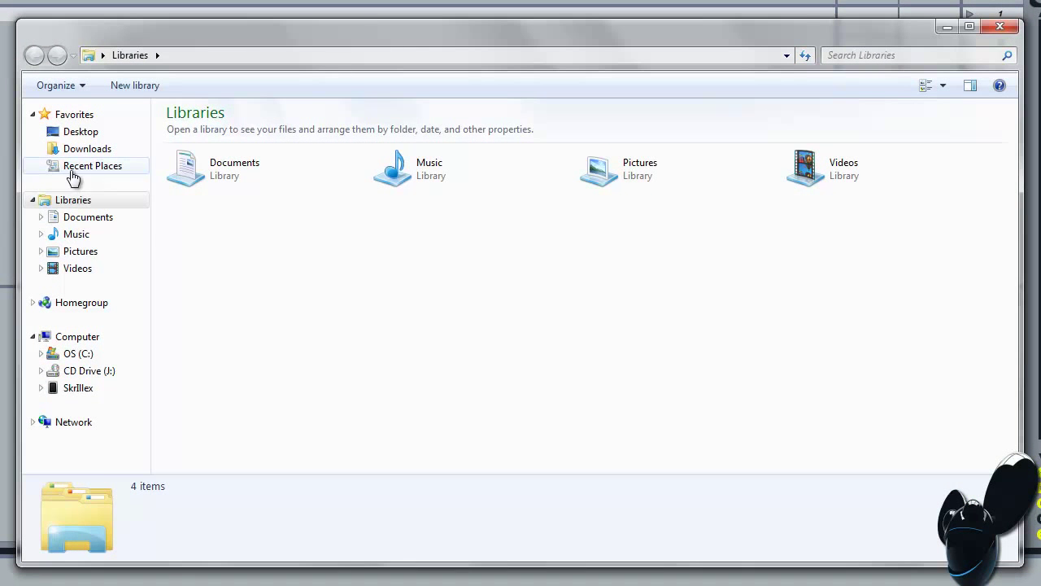
left_click(72, 234)
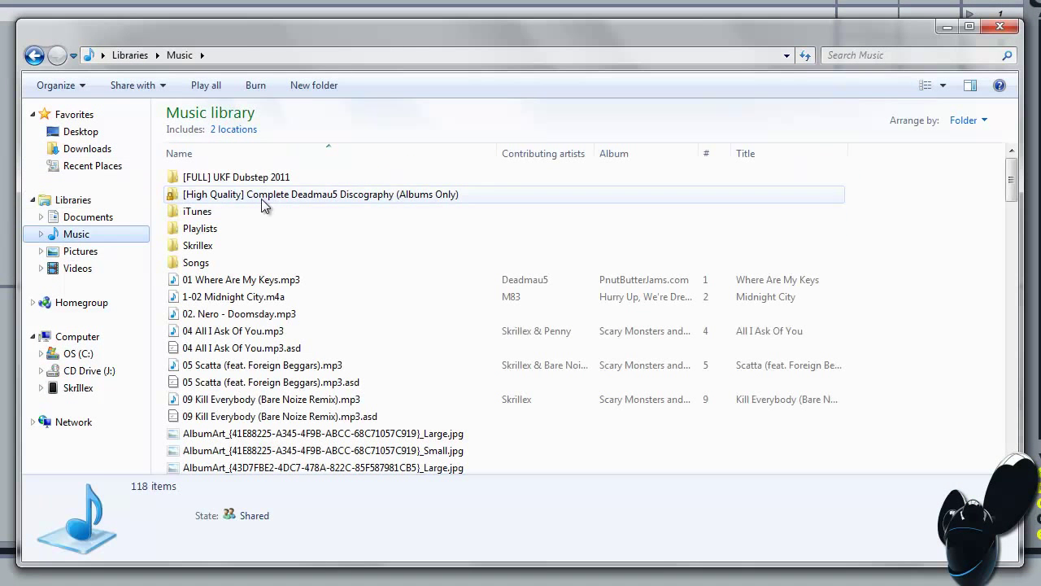
double_click(225, 196)
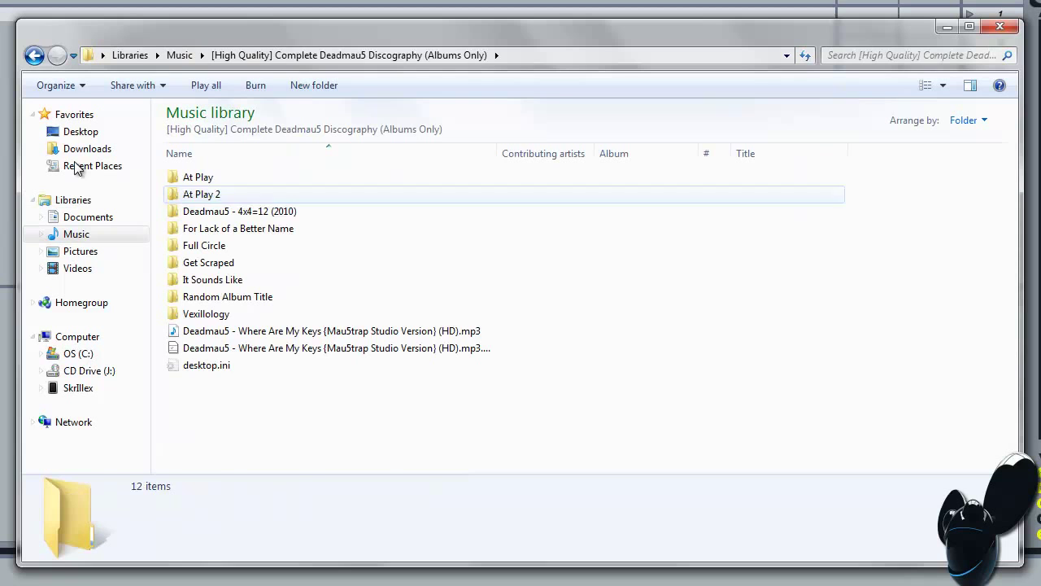
left_click(34, 54)
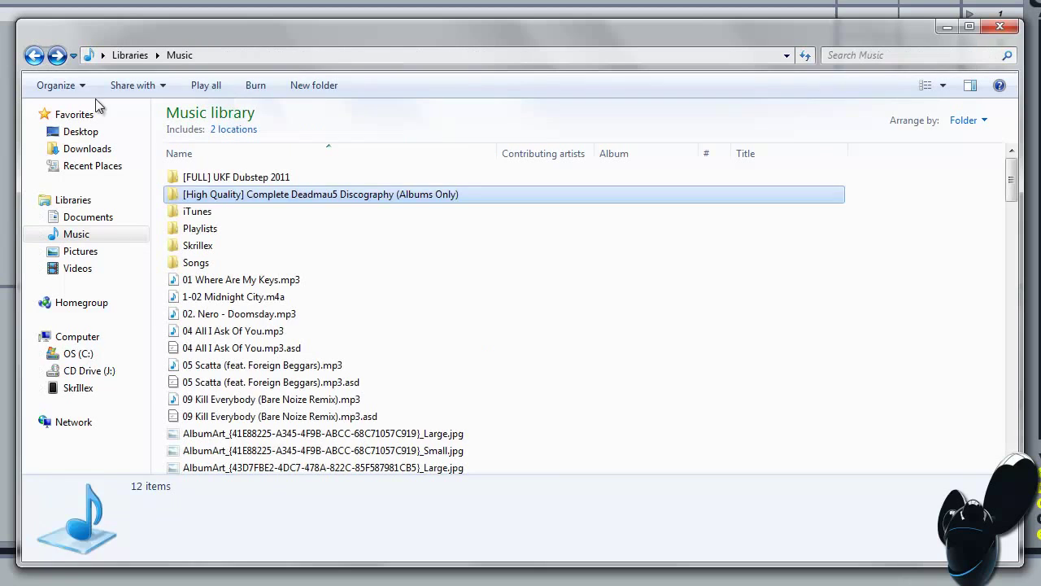
Step: Share the Deadmau5 discography folder with the Homegroup as Read/Write, then open it
right_click(195, 196)
mouse_move(276, 343)
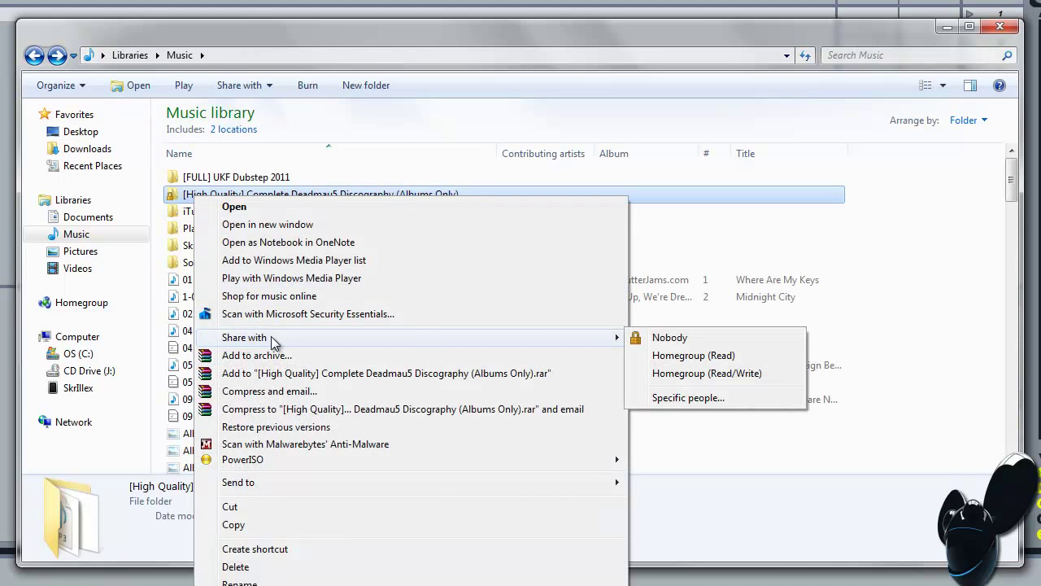
left_click(702, 375)
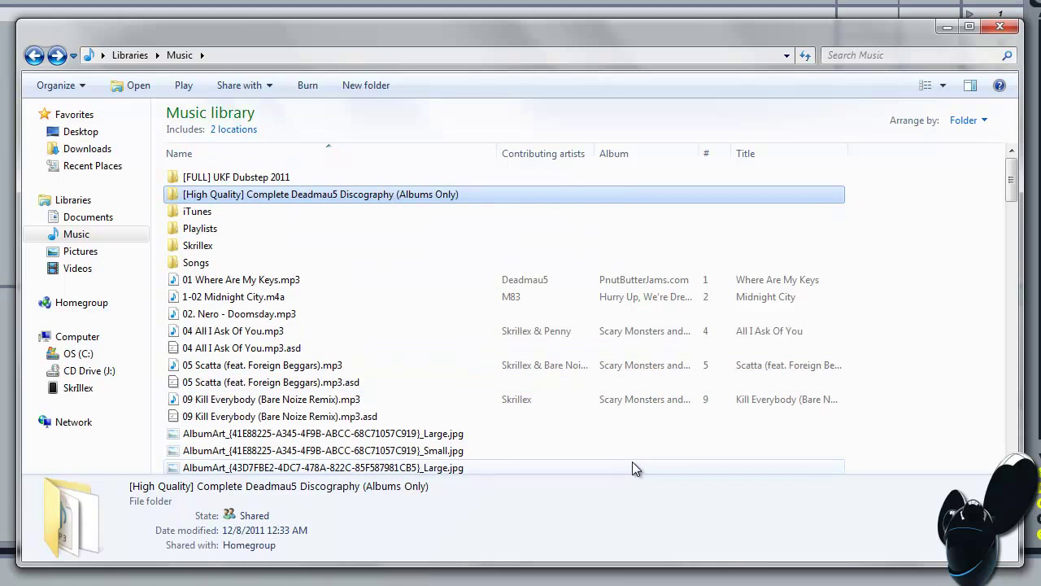
double_click(428, 199)
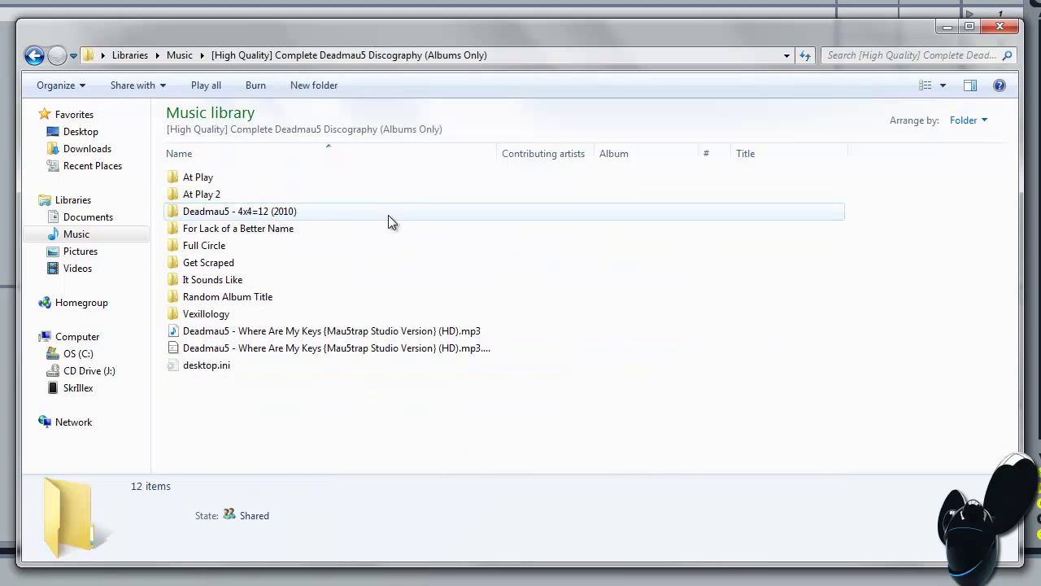
Step: Open the 4x4=12 (2010) album and drag 03 - A City In Florida.mp3 onto the 1 Audio track
left_click(223, 214)
double_click(223, 214)
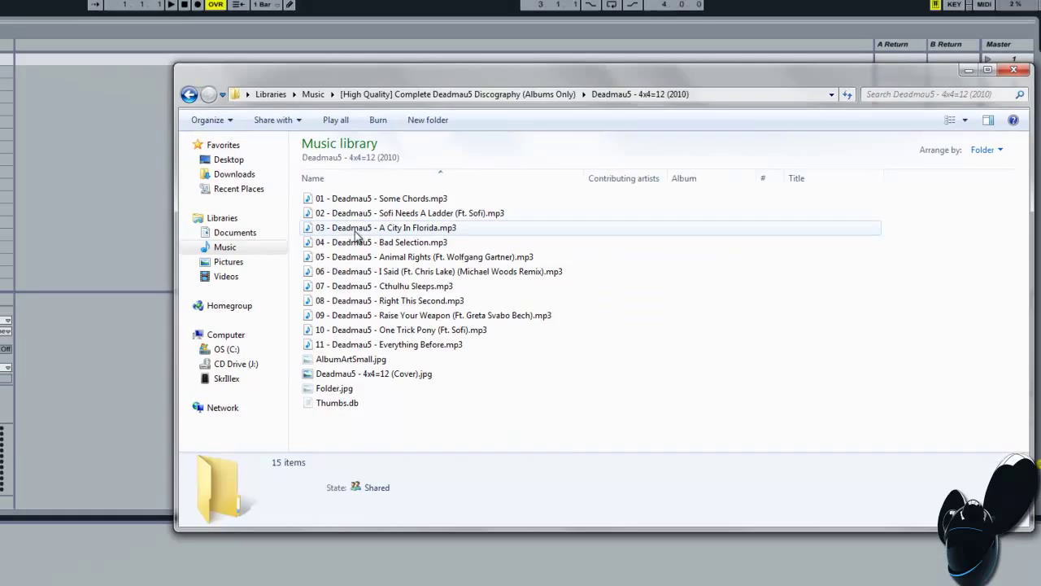
left_click_drag(443, 238, 61, 96)
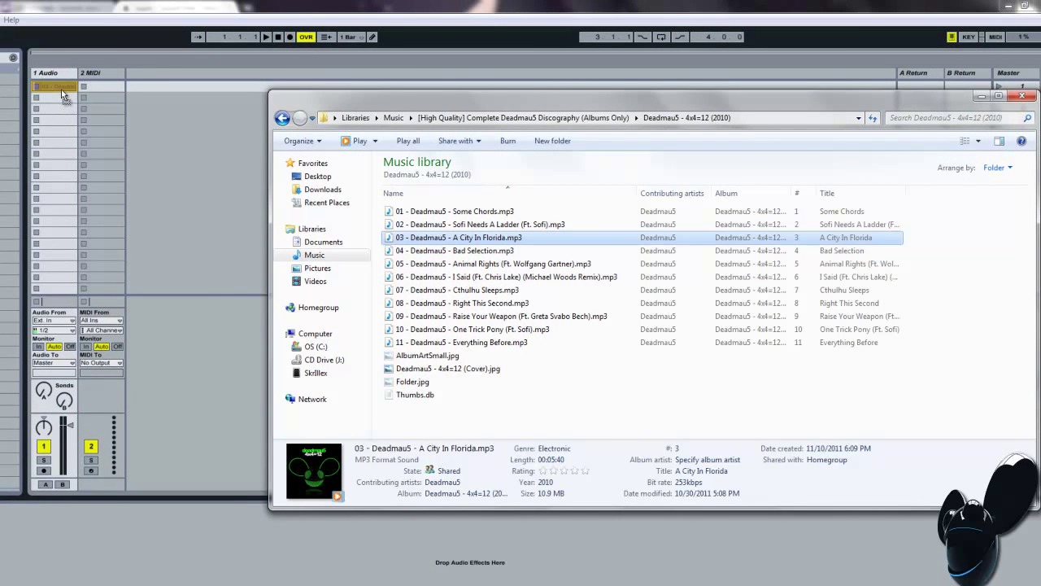
left_click_drag(616, 244, 493, 242)
Step: Return to the top-level Music library and scroll down to the Knife Party MP3s
left_click(282, 117)
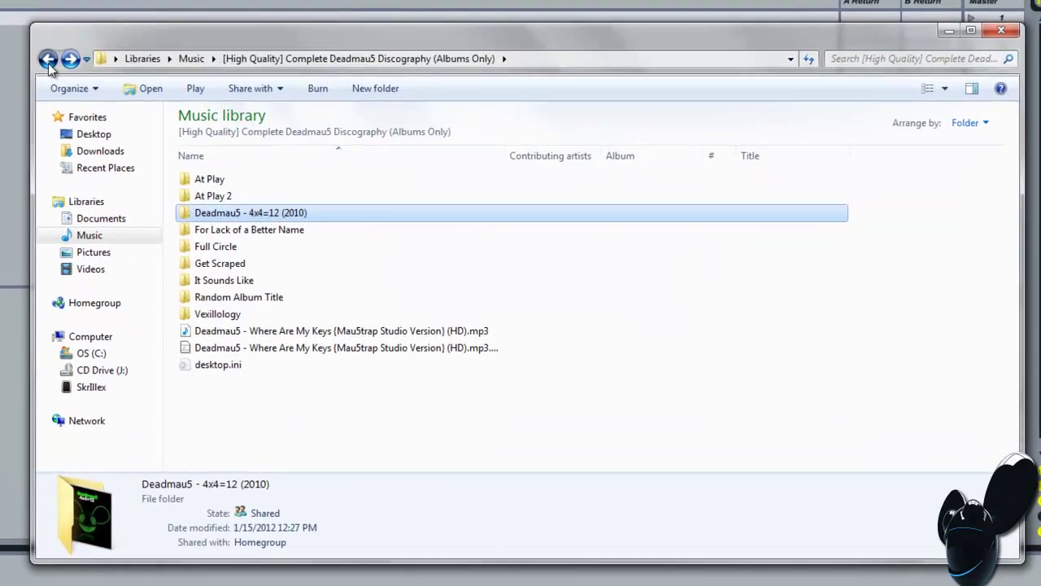
left_click(48, 62)
scroll(374, 366, "down", 10)
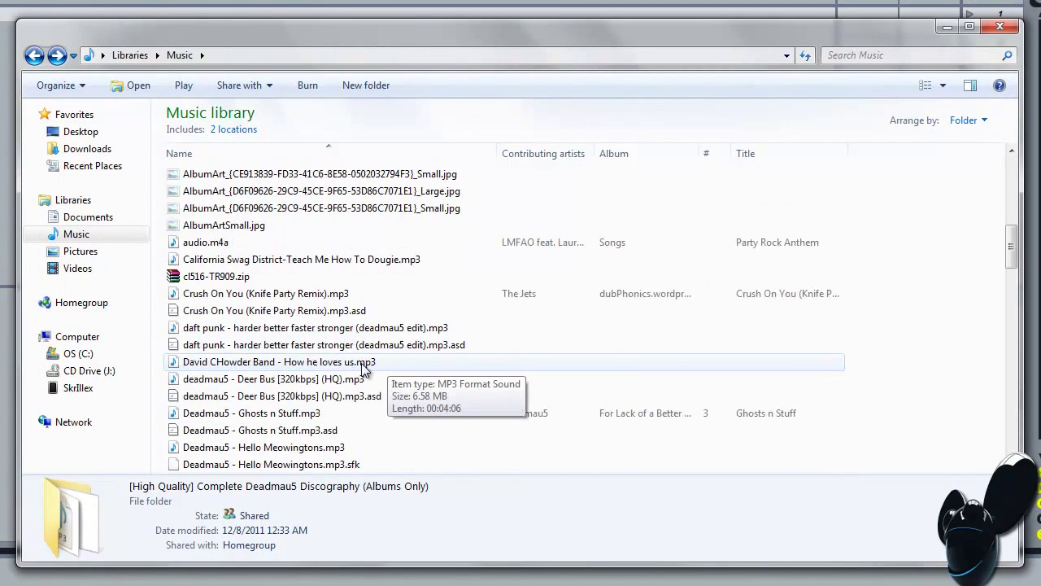
scroll(366, 374, "down", 7)
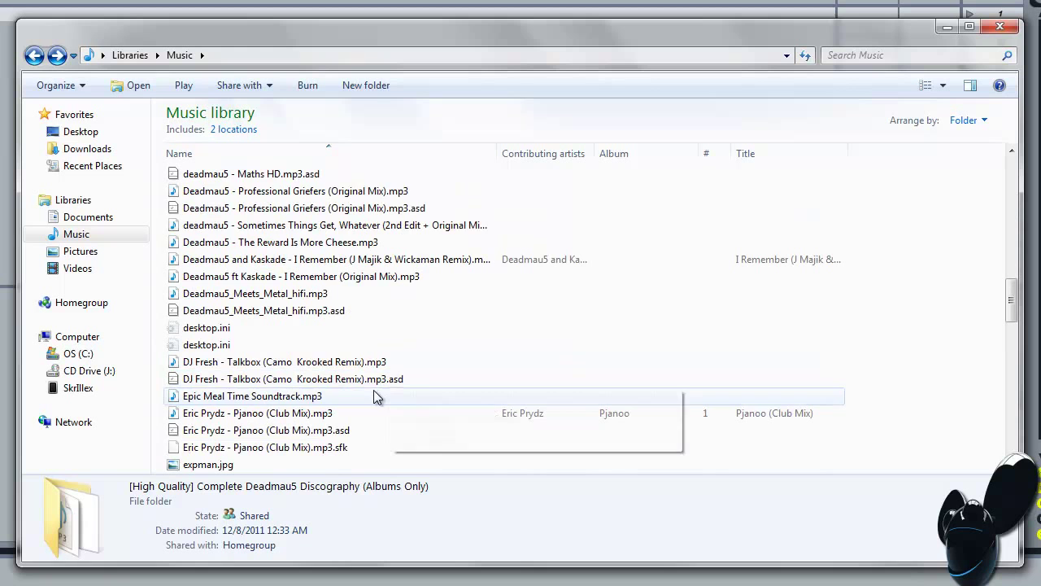
scroll(330, 370, "down", 4)
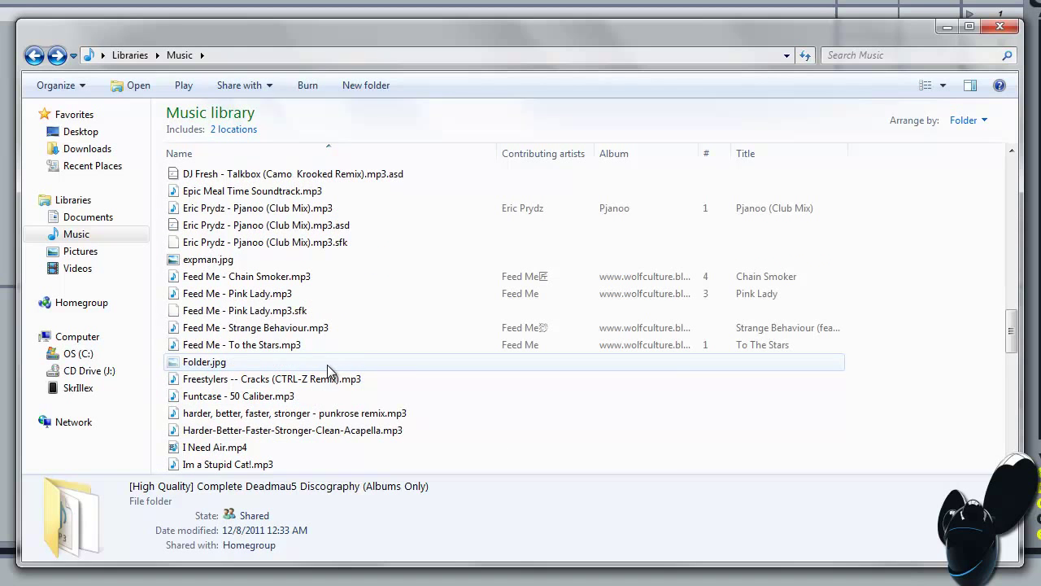
scroll(329, 370, "down", 3)
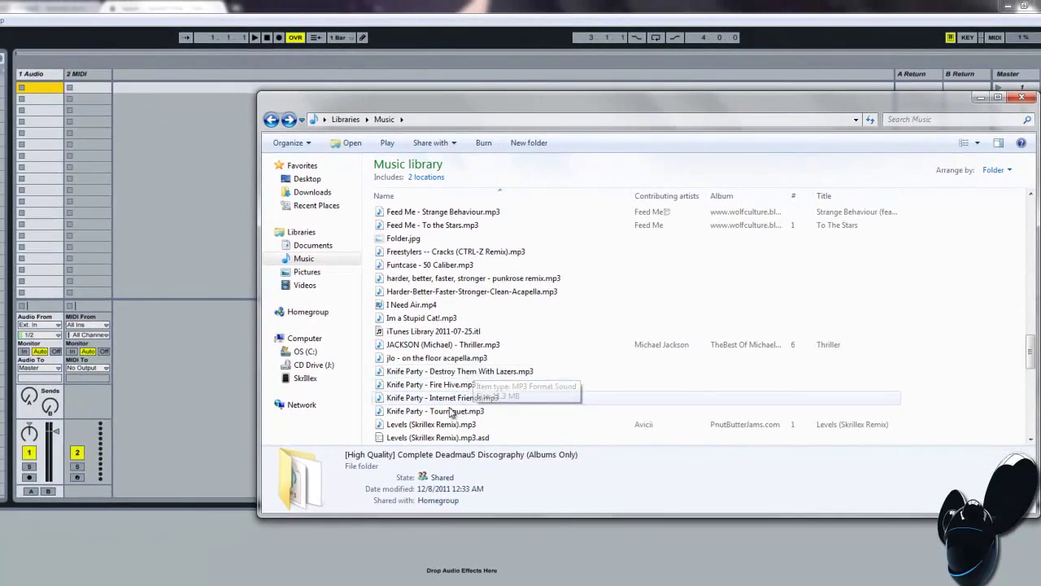
left_click(269, 429)
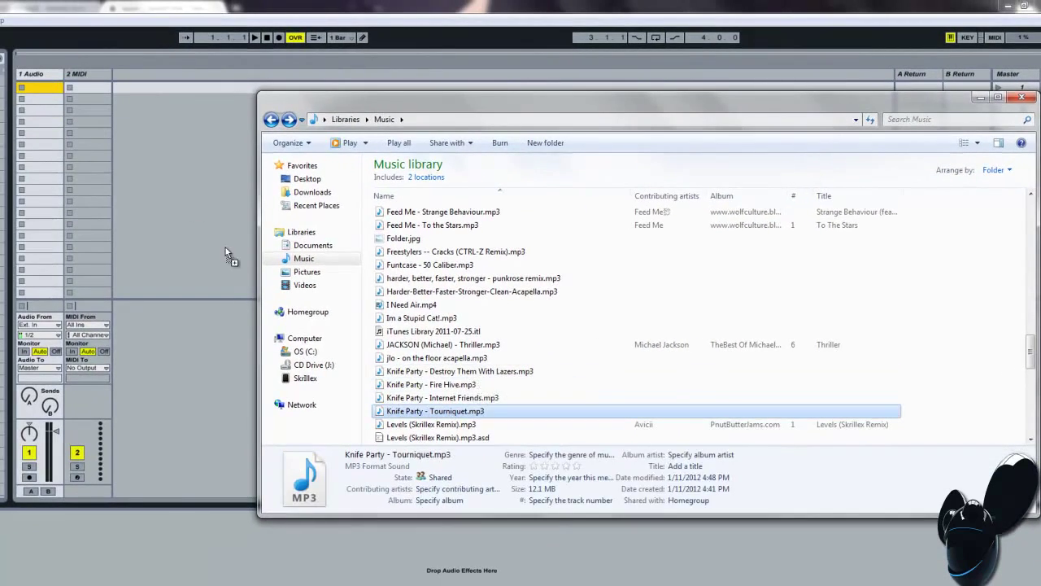